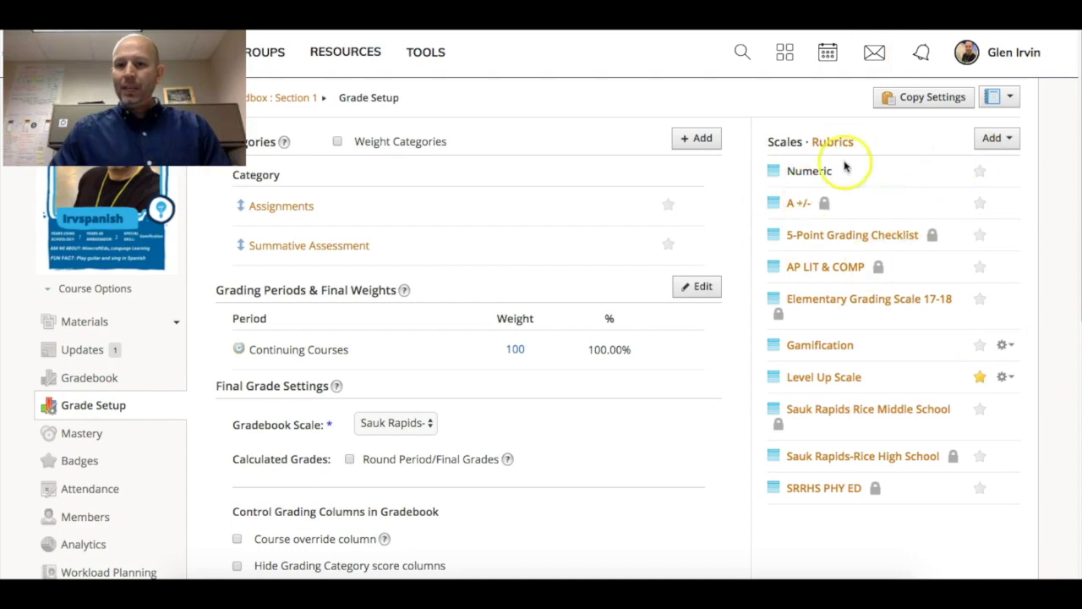
# Step: Try out a new grading scale form, then review the Sauk Rapids-Rice High School scale
pyautogui.click(993, 138)
pyautogui.click(961, 169)
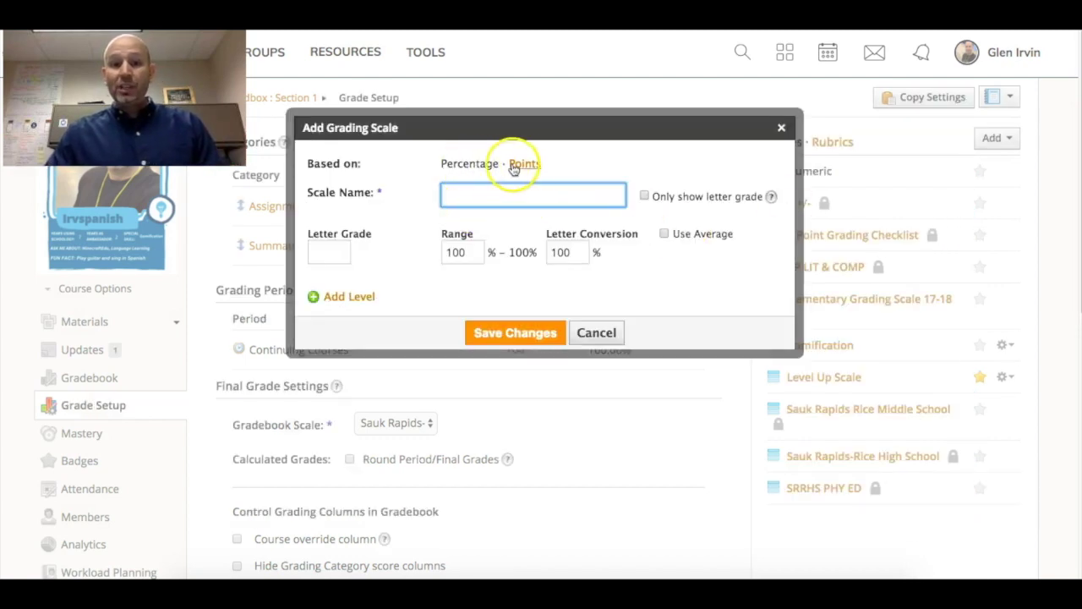
pyautogui.click(524, 164)
pyautogui.click(486, 166)
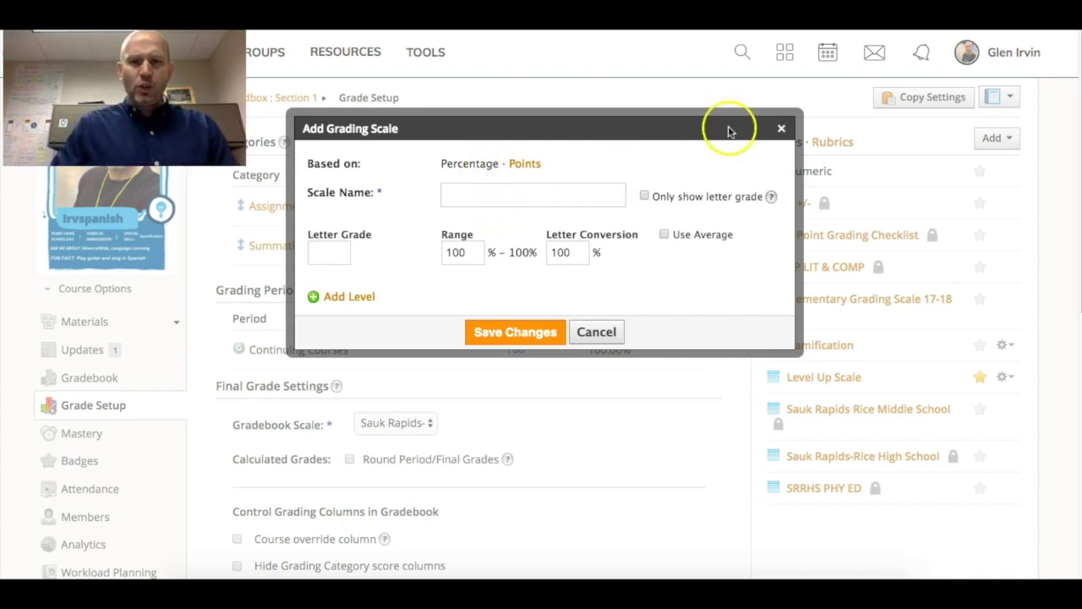
pyautogui.click(780, 126)
pyautogui.click(895, 457)
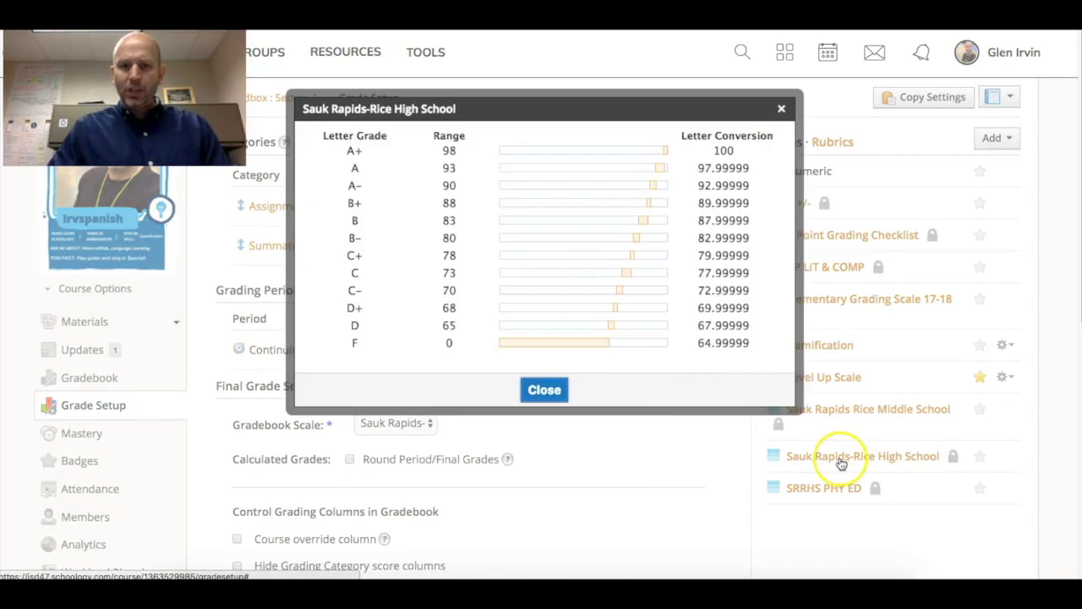
pyautogui.click(782, 110)
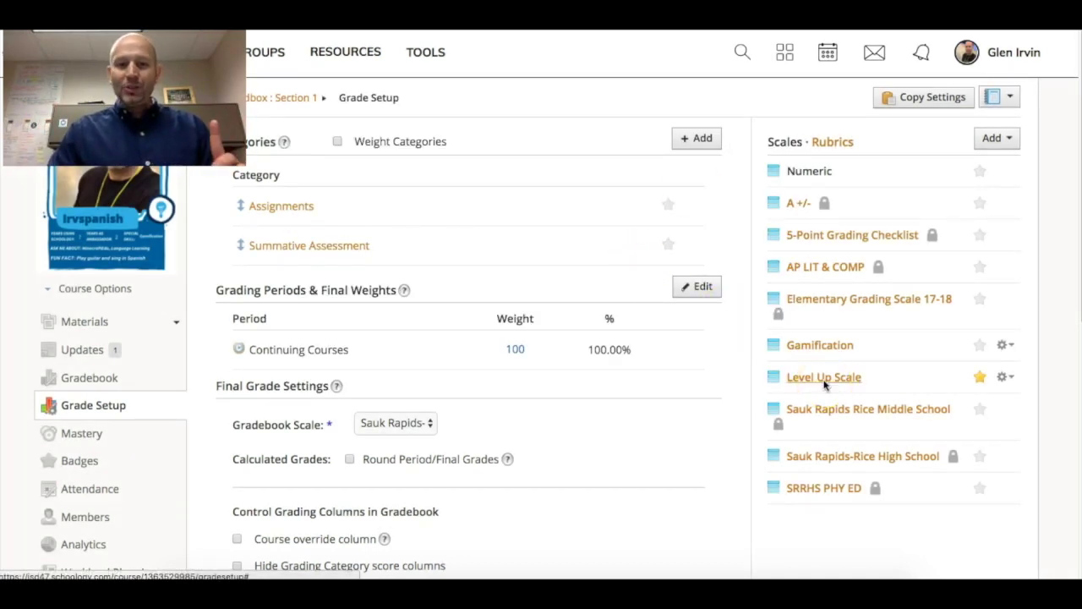
# Step: Start a points-based scale named 'Leveling', then discard it unfinished
pyautogui.click(994, 138)
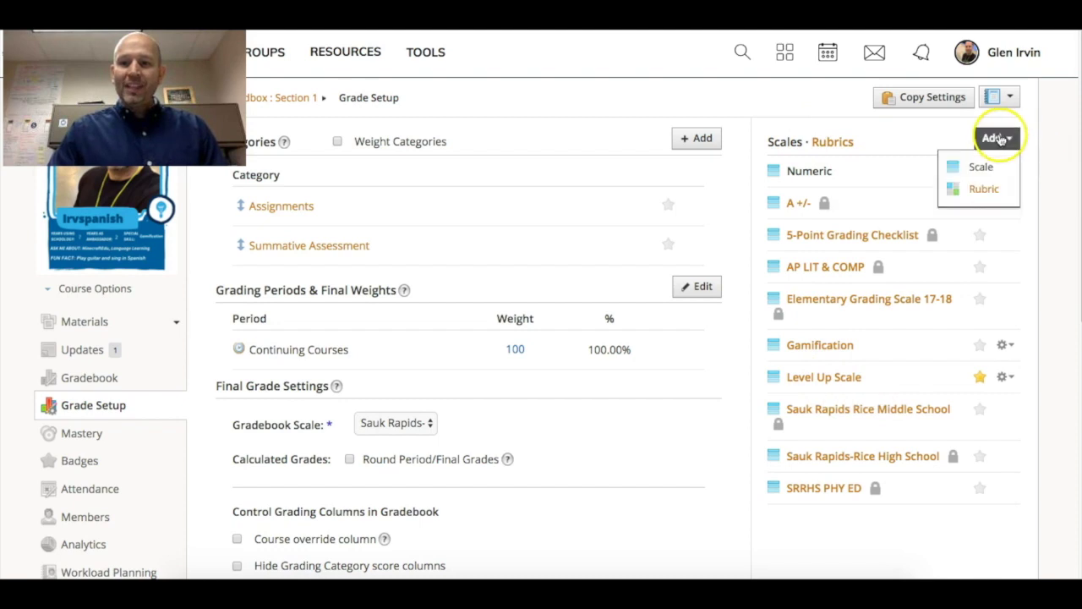
pyautogui.click(981, 165)
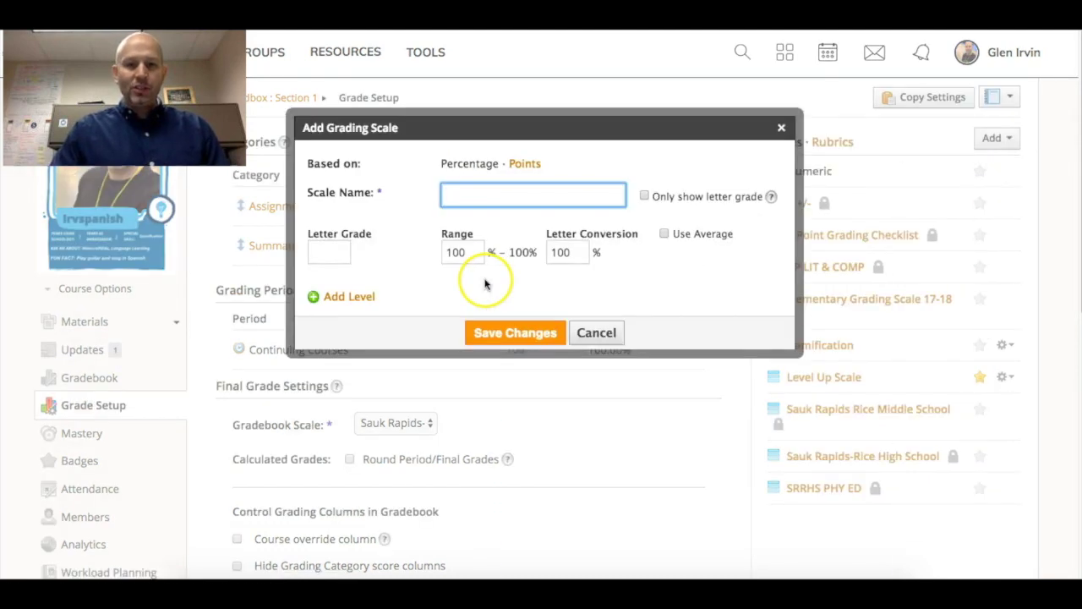
pyautogui.click(529, 165)
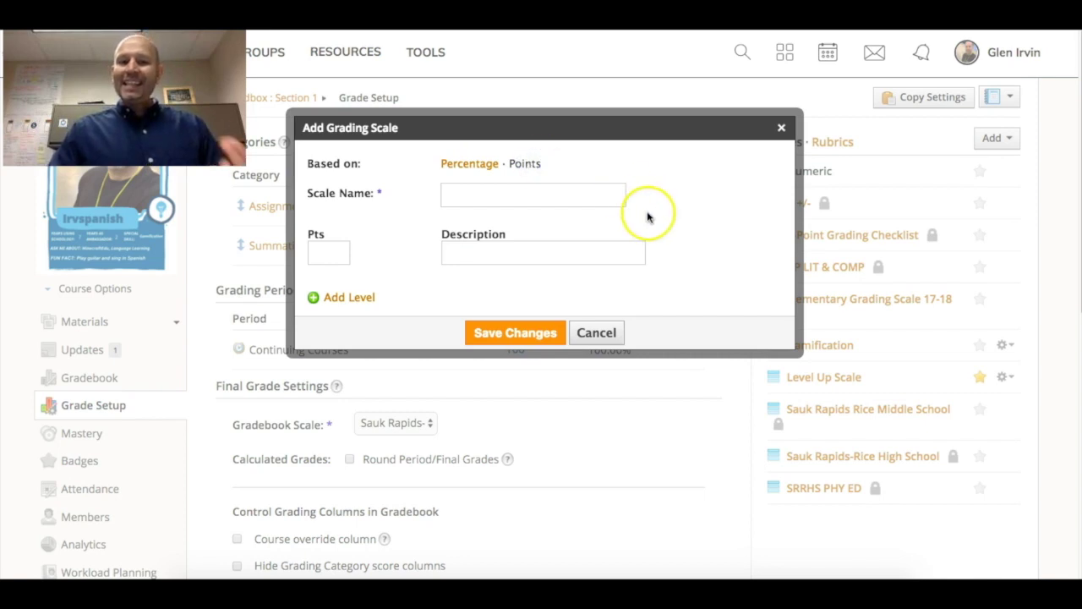
pyautogui.click(483, 193)
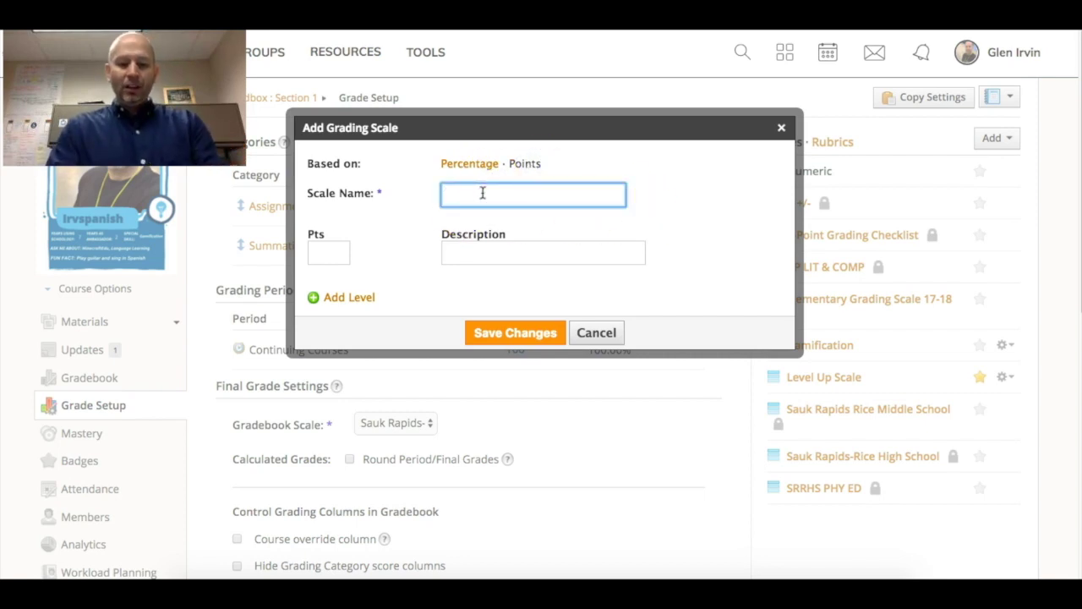
pyautogui.write('LEve')
pyautogui.press('BackSpace')
pyautogui.press('BackSpace')
pyautogui.press('BackSpace')
pyautogui.write('ev')
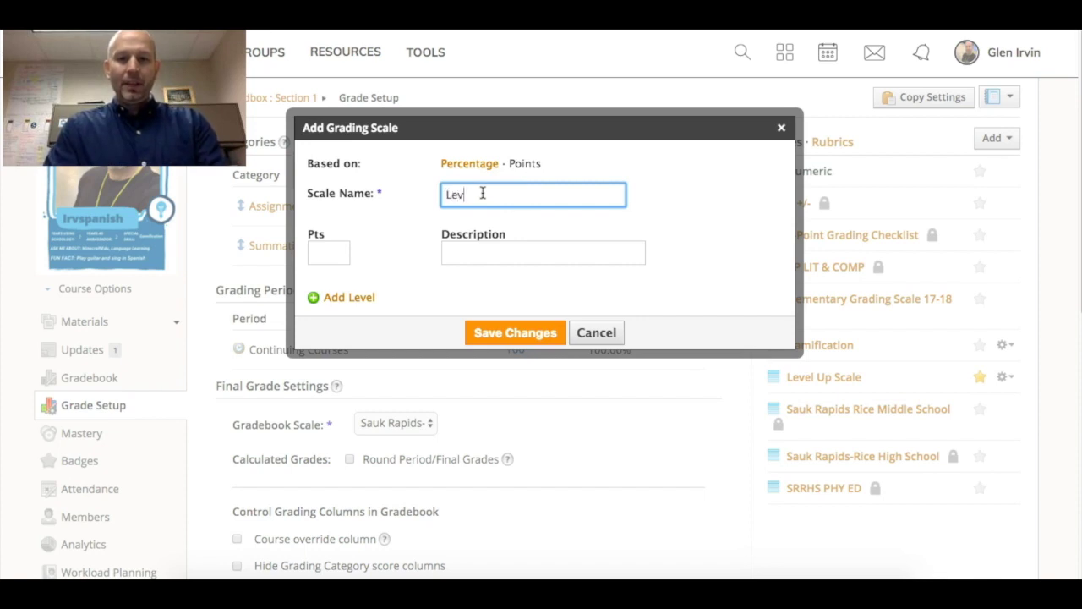
pyautogui.write('eling')
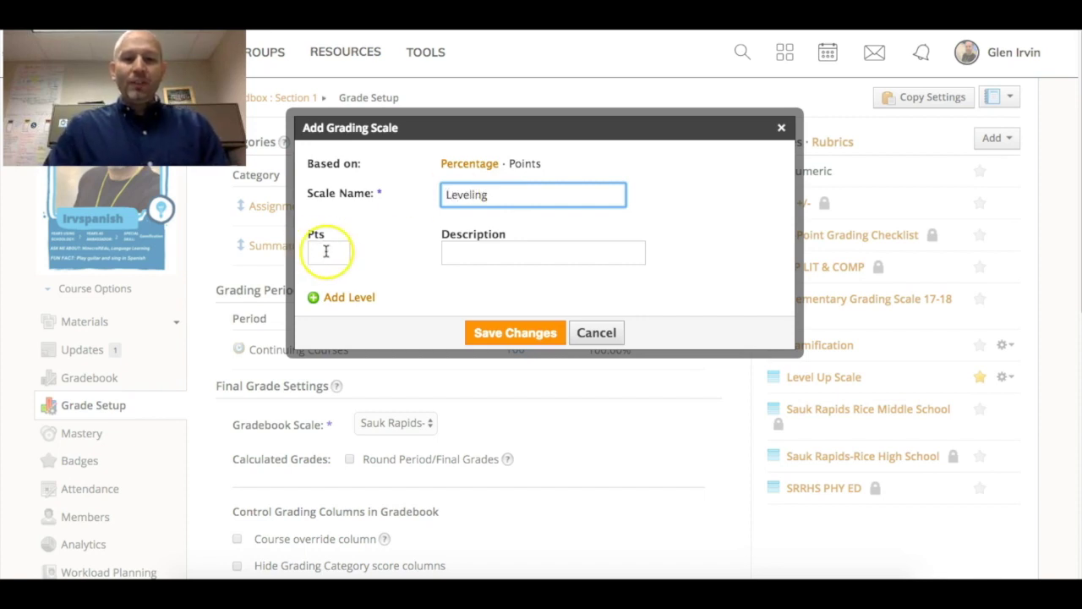
pyautogui.click(326, 250)
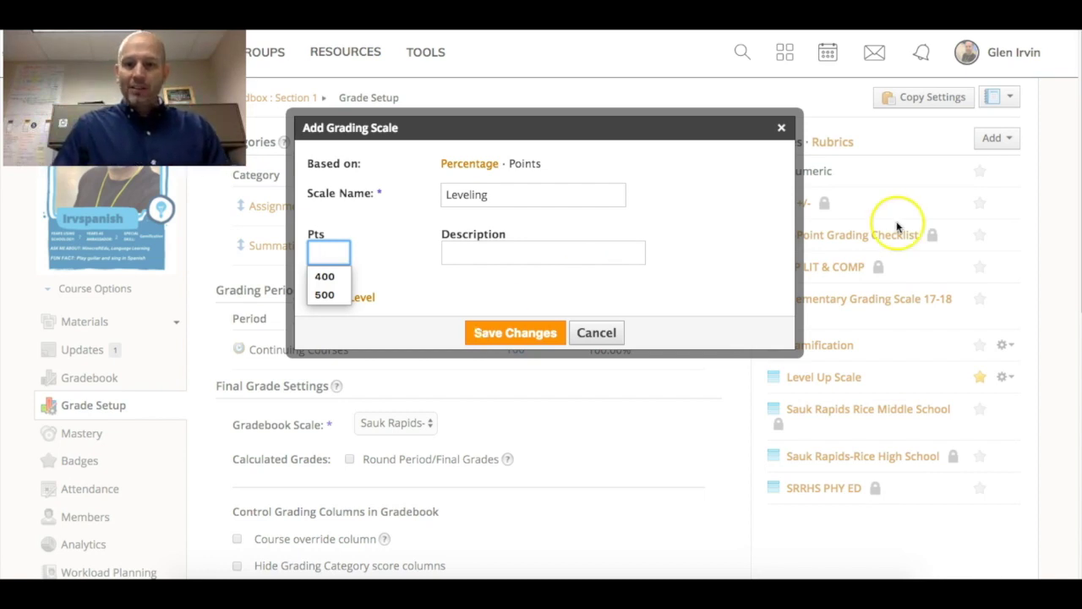
pyautogui.click(780, 128)
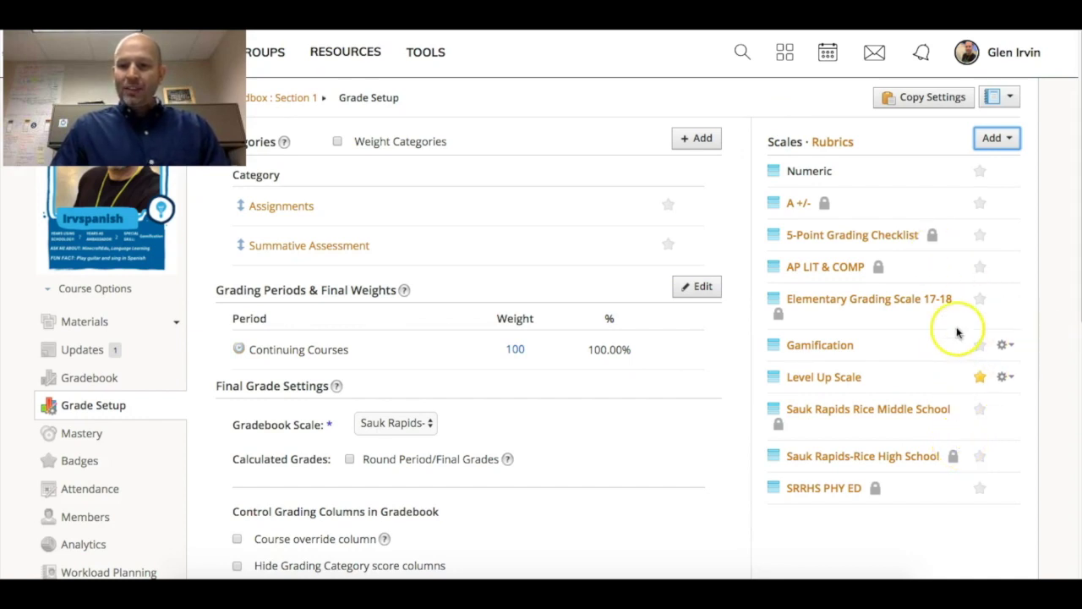
# Step: Preview the Gamification scale's levels and look at the Level Up Scale editor
pyautogui.click(821, 347)
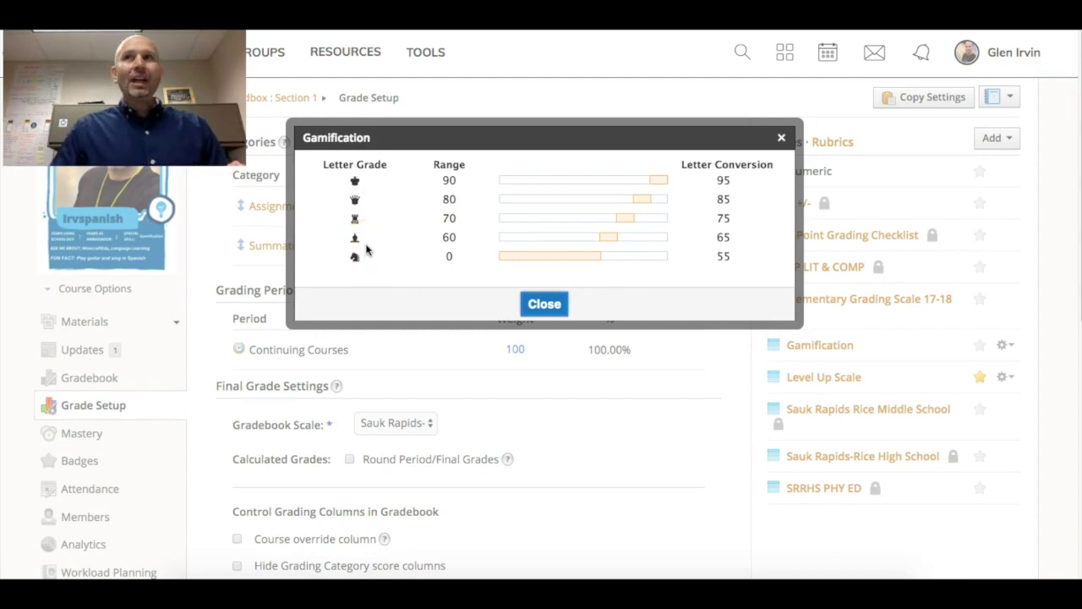
pyautogui.click(782, 137)
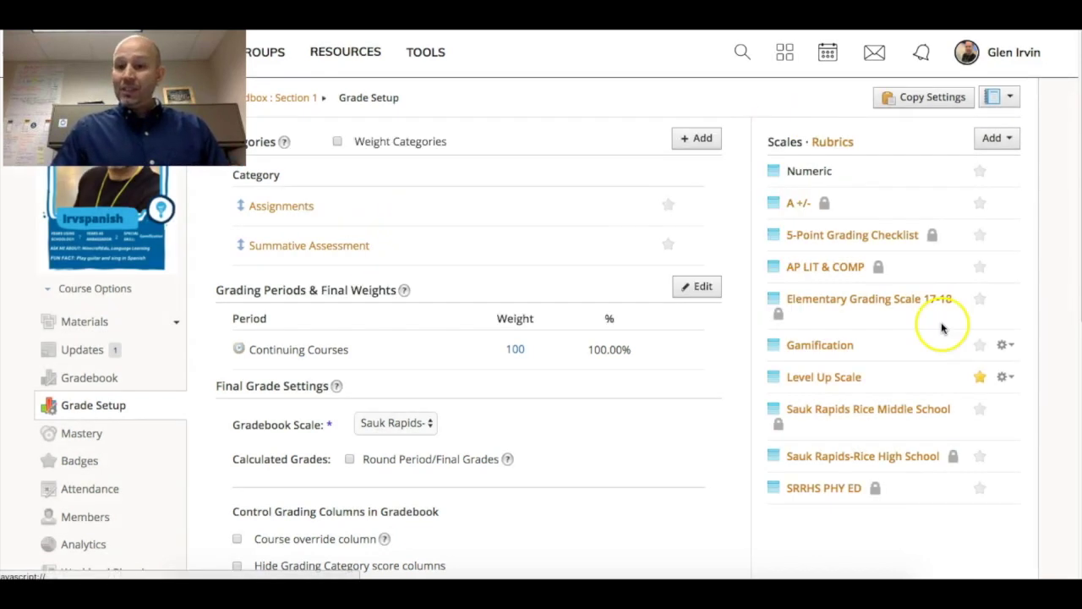
pyautogui.click(1002, 376)
pyautogui.click(995, 405)
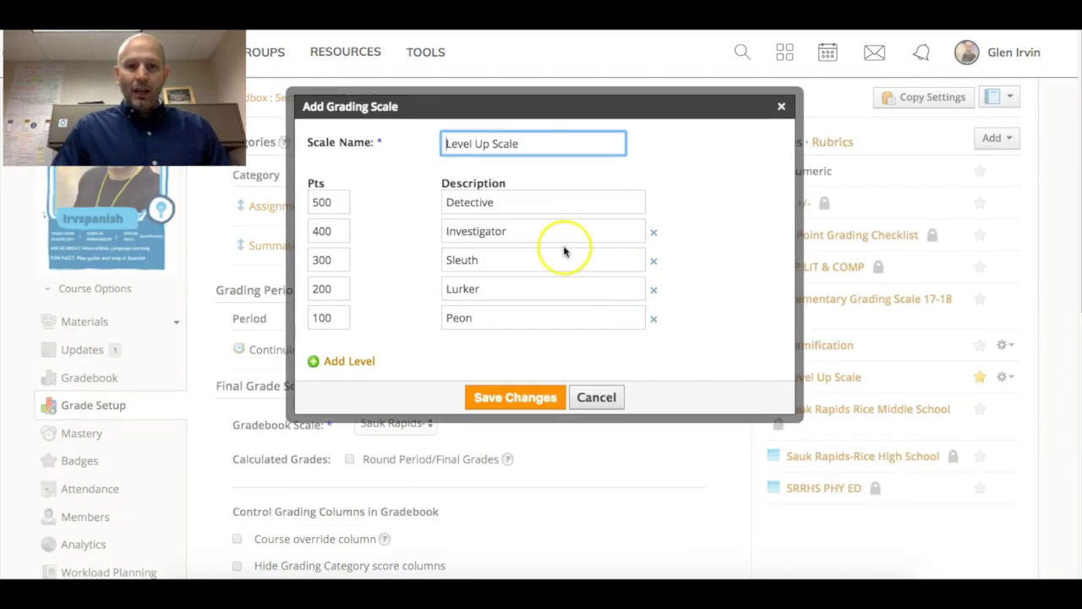
pyautogui.click(780, 108)
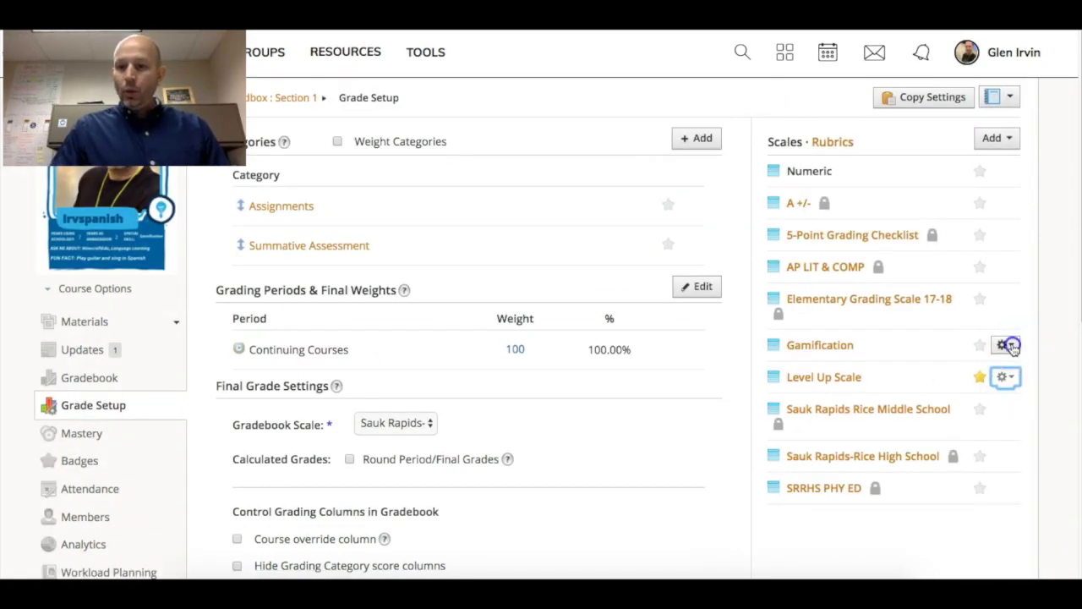
# Step: Open the Gamification scale for editing and switch to the Unicode symbol chart
pyautogui.click(1005, 345)
pyautogui.click(999, 374)
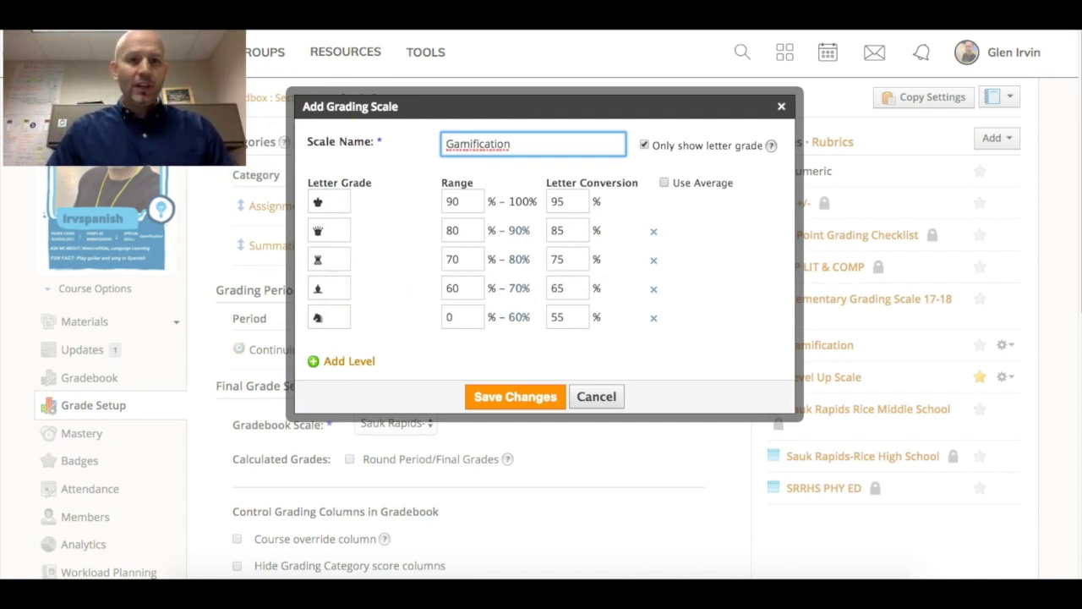
pyautogui.hotkey('ctrl', 'Tab')
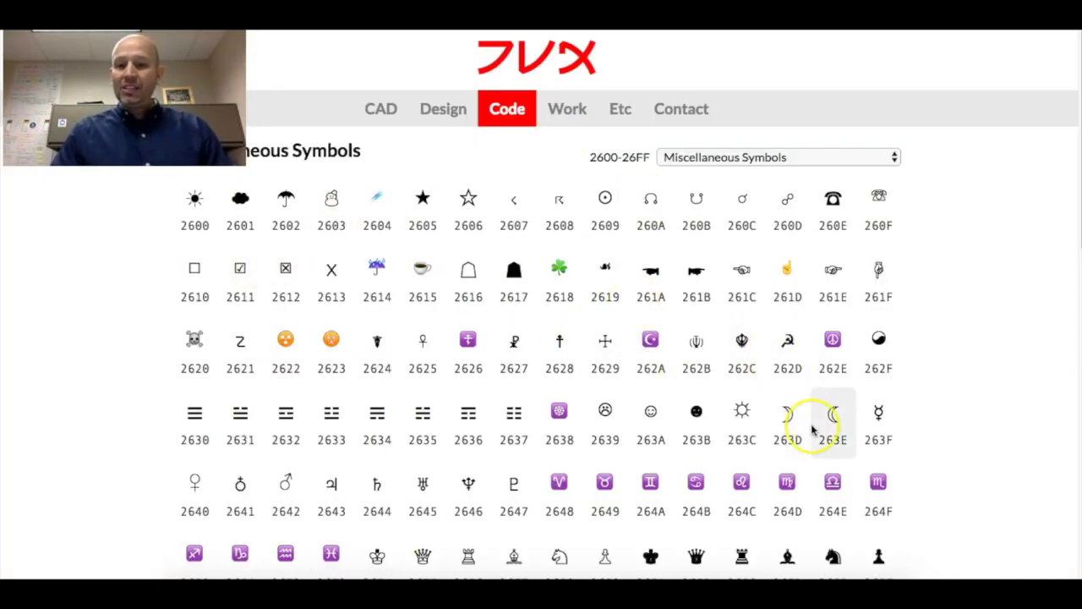
# Step: Scroll to the chess symbols and select the 2687 glyph instead of 265A for copying
pyautogui.scroll(-3, 817, 423)
pyautogui.scroll(-2, 812, 429)
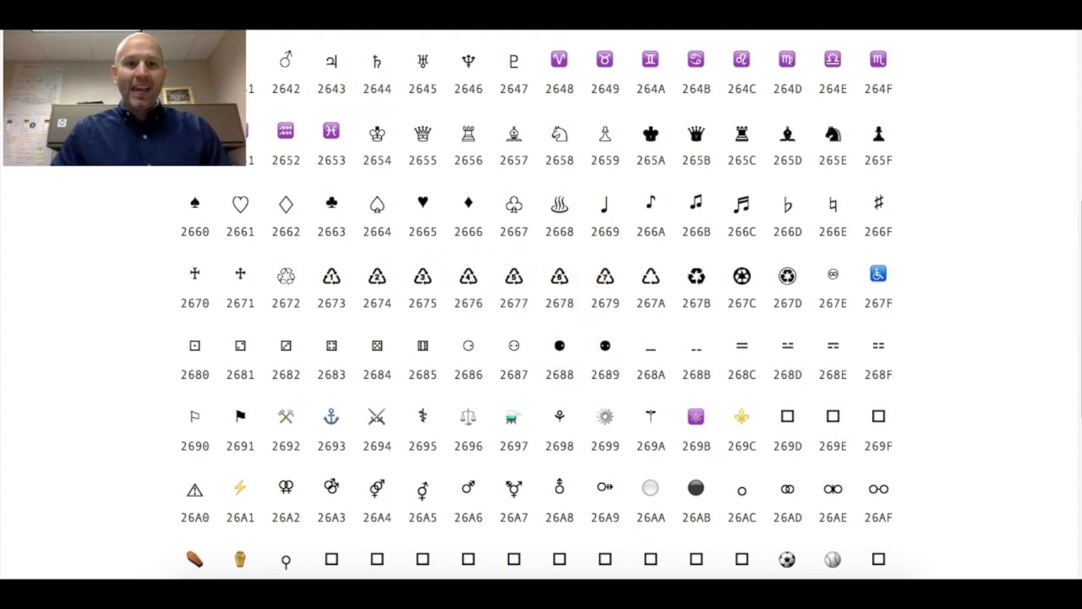
pyautogui.press('super+Tab')
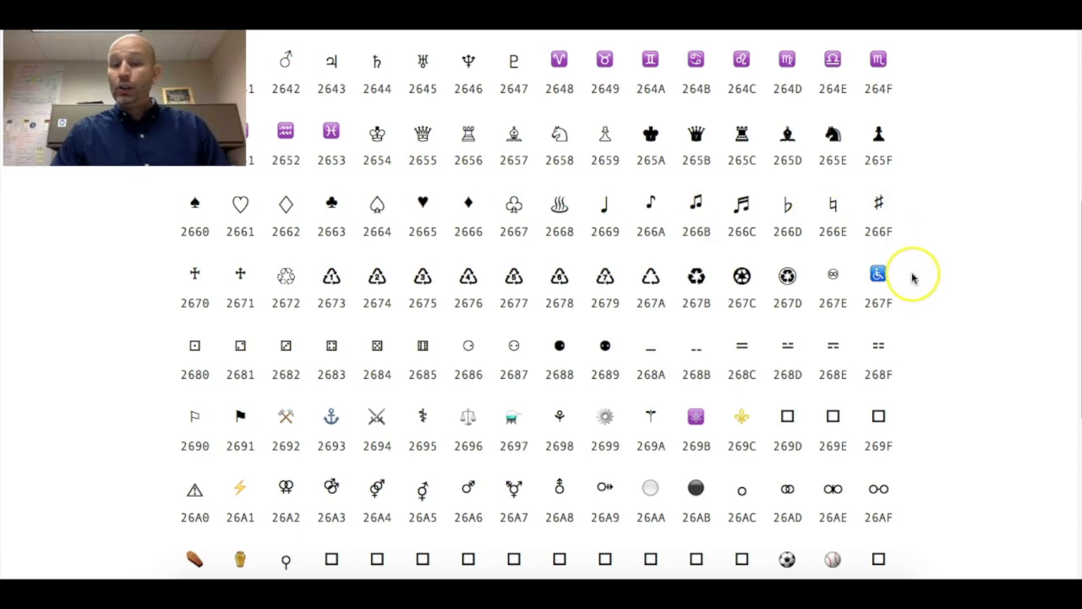
pyautogui.scroll(-1, 912, 278)
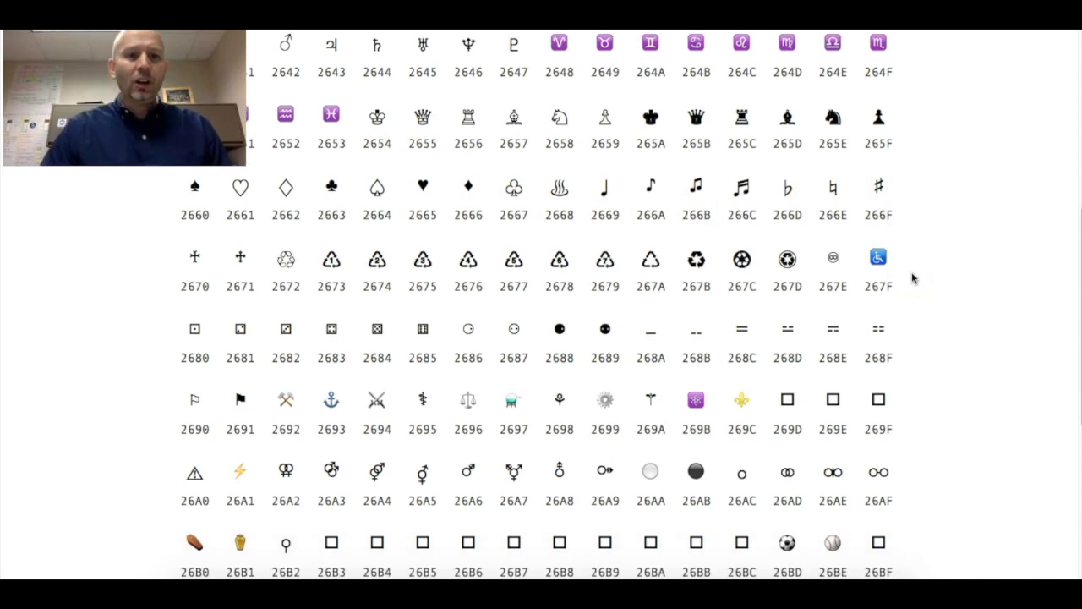
pyautogui.click(659, 122)
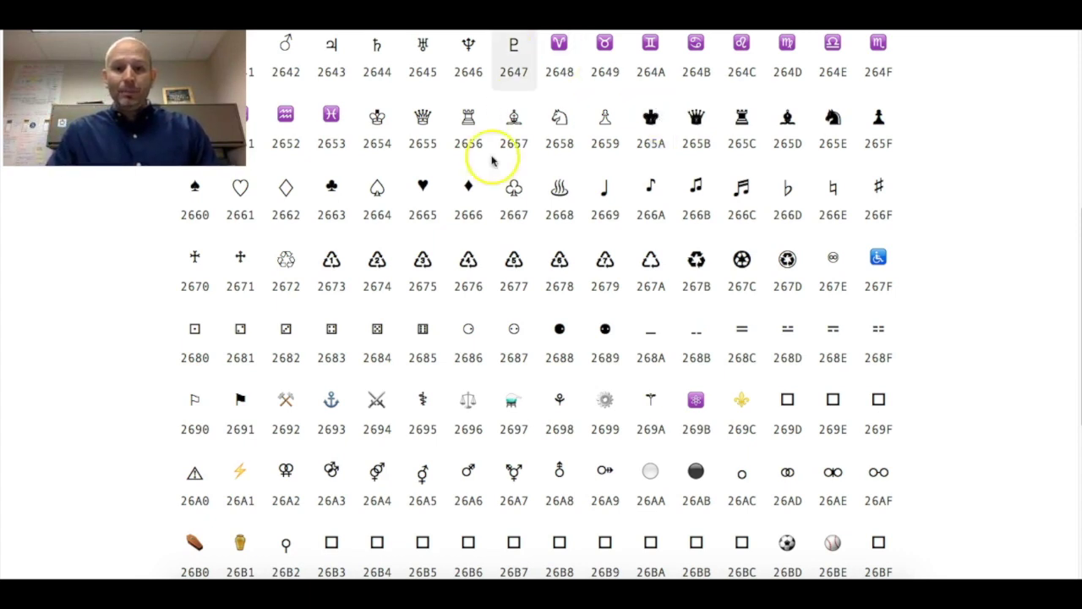
pyautogui.click(510, 332)
pyautogui.moveTo(510, 332); pyautogui.dragTo(594, 340)
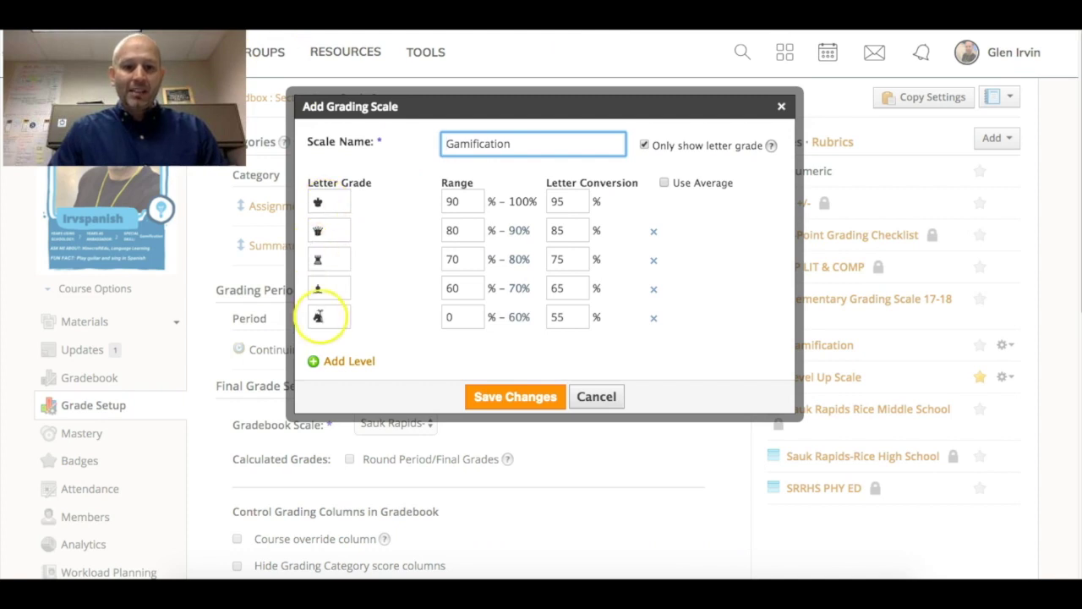
# Step: Paste the 2687 glyph over the knight in the 0–60% letter grade and save the scale
pyautogui.doubleClick(320, 319)
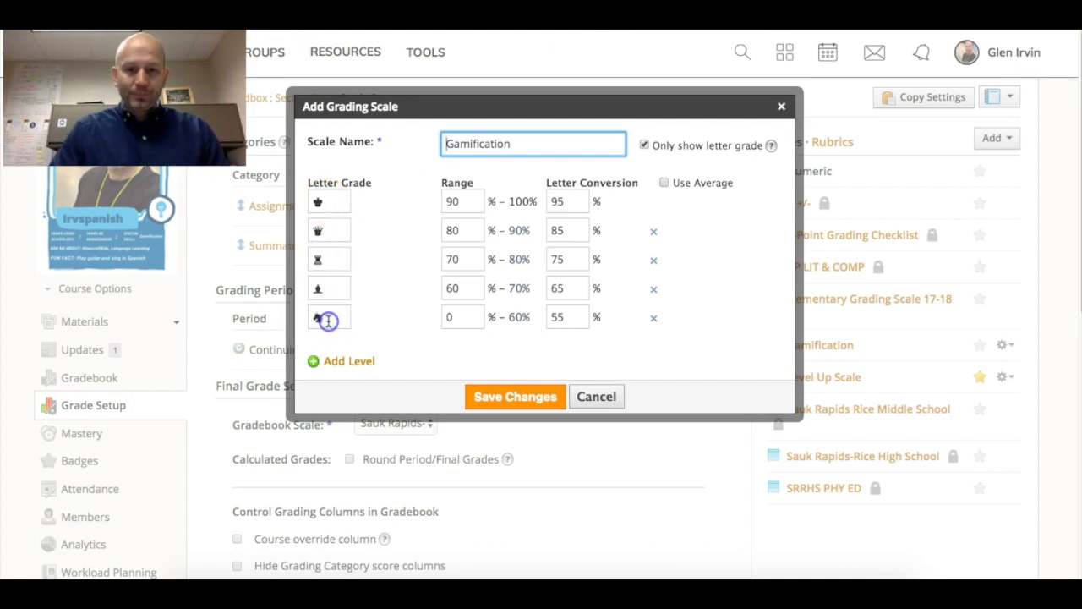
pyautogui.click(328, 320)
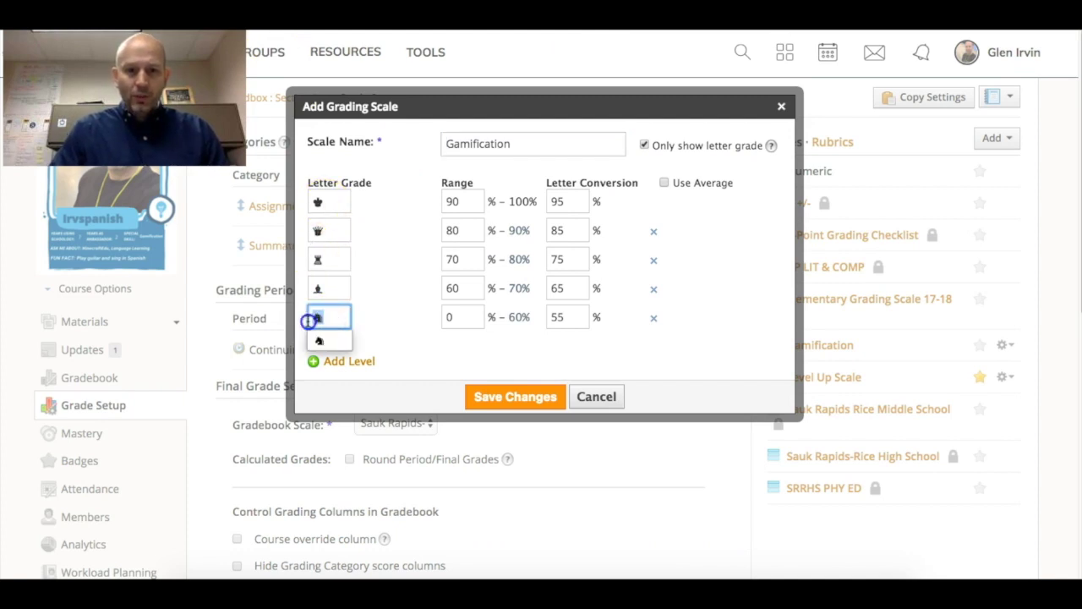
pyautogui.write('♟')
pyautogui.click(330, 339)
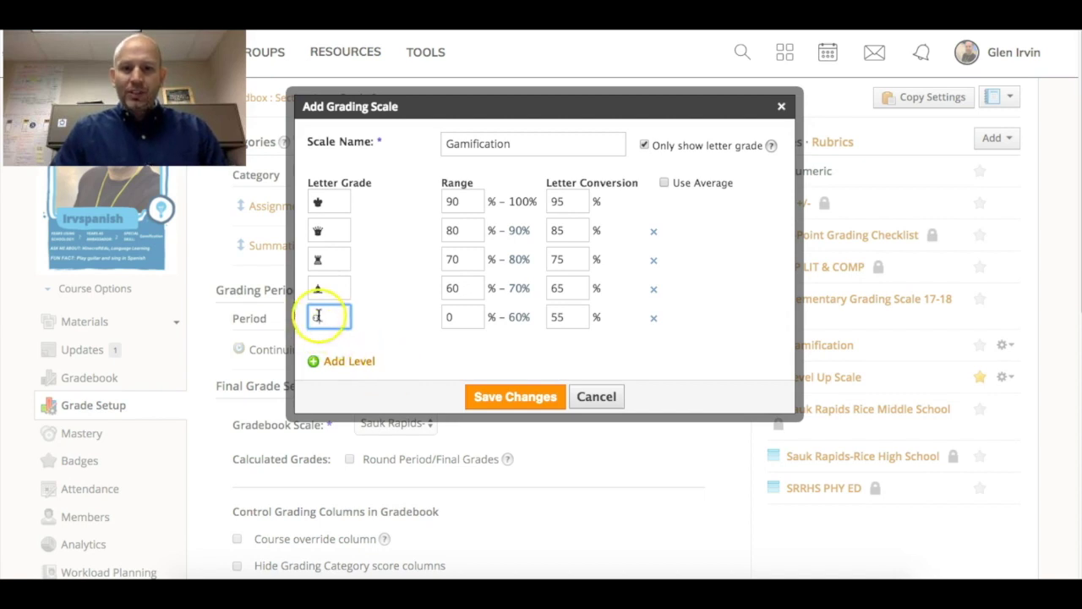
pyautogui.click(505, 401)
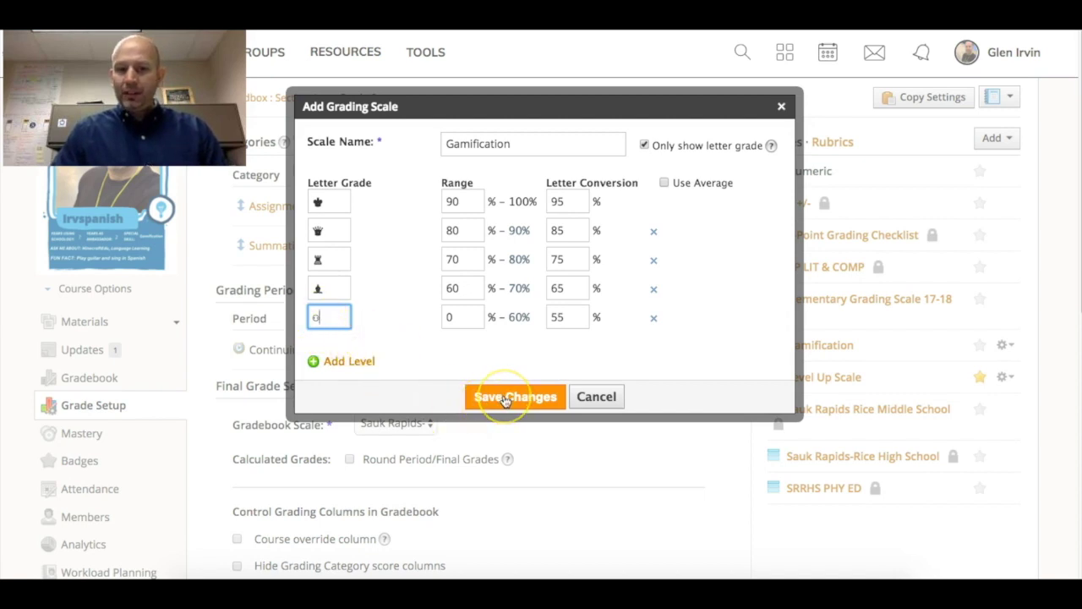